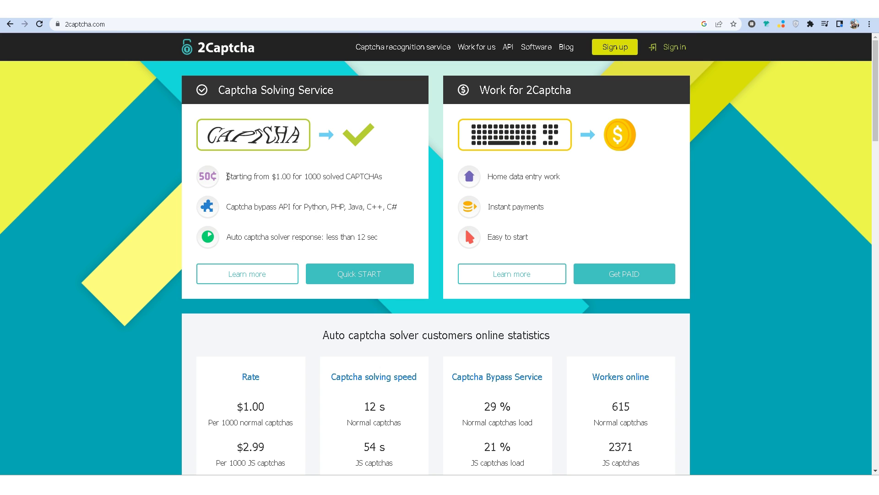
# - Highlight the per-1000-captchas starting price and the 'Earn TyperCredits worth over 100$' heading, then deselect
pyautogui.moveTo(227, 176); pyautogui.dragTo(343, 176)
pyautogui.scroll(-10, 350, 182)
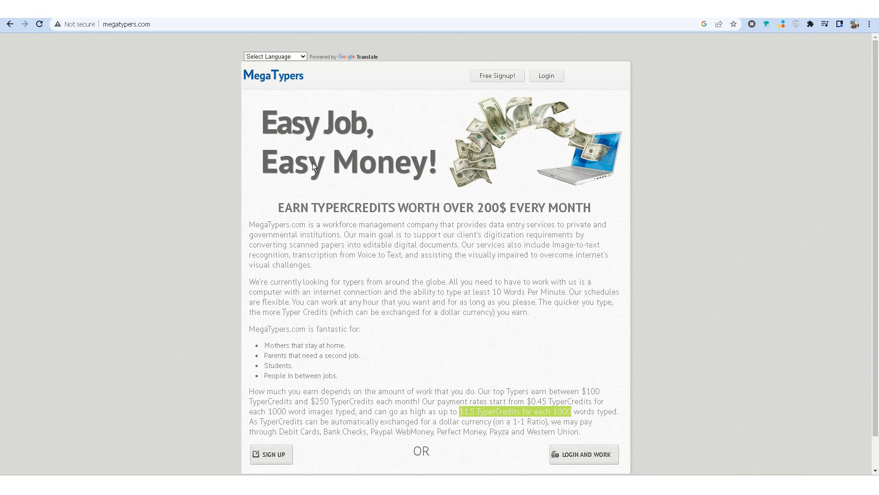
pyautogui.click(597, 206)
pyautogui.moveTo(596, 205); pyautogui.dragTo(263, 218)
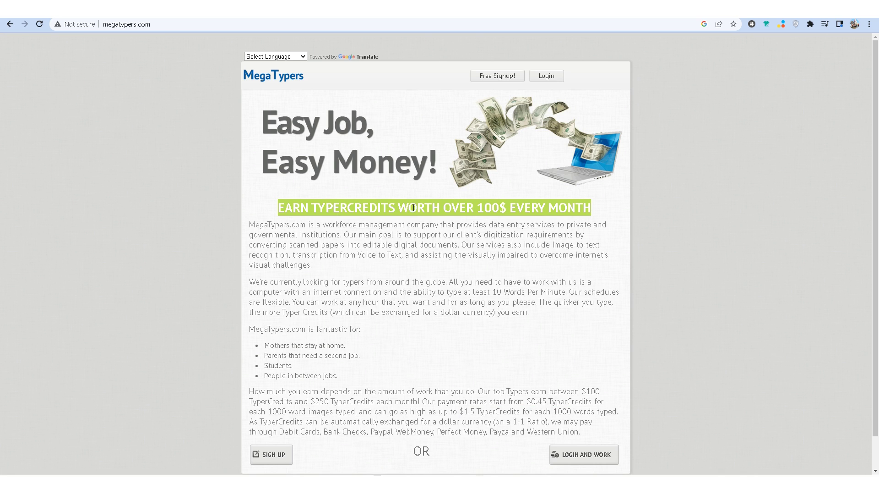
pyautogui.click(490, 207)
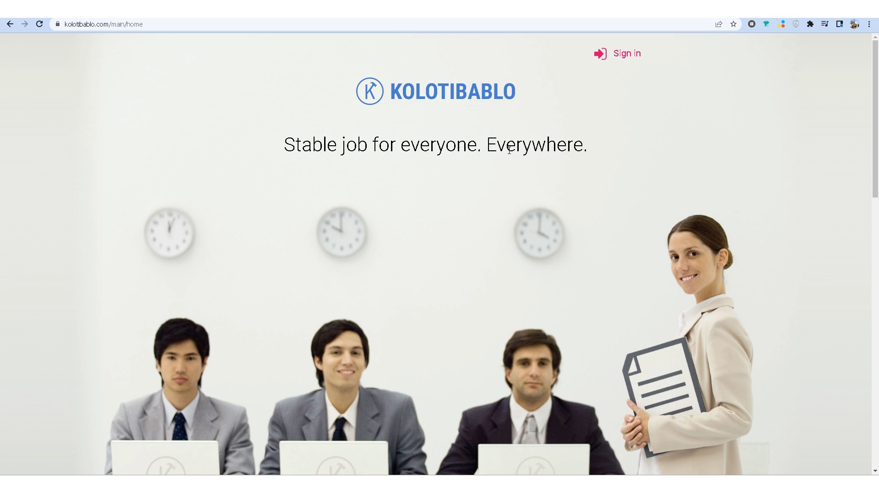
pyautogui.moveTo(598, 160)
pyautogui.scroll(-5, 598, 158)
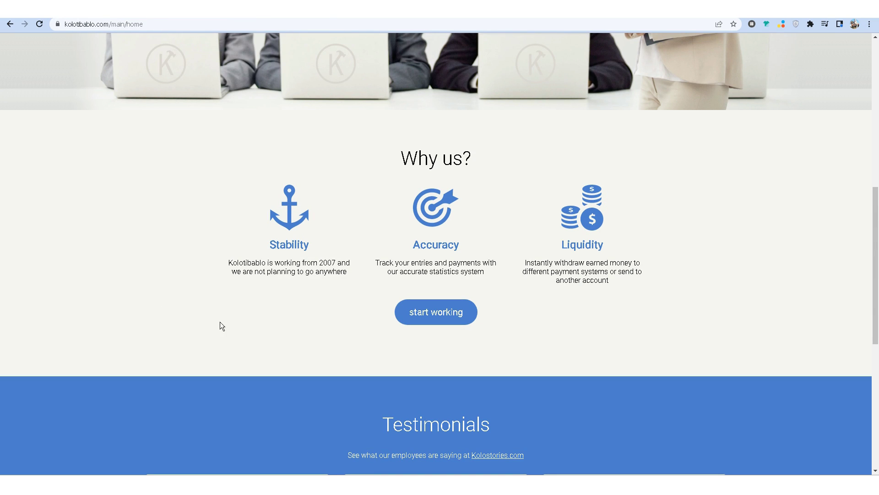
# - Highlight the Stability, Accuracy and Liquidity descriptions in Kolotibablo's 'Why us?' section
pyautogui.moveTo(228, 263); pyautogui.dragTo(350, 273)
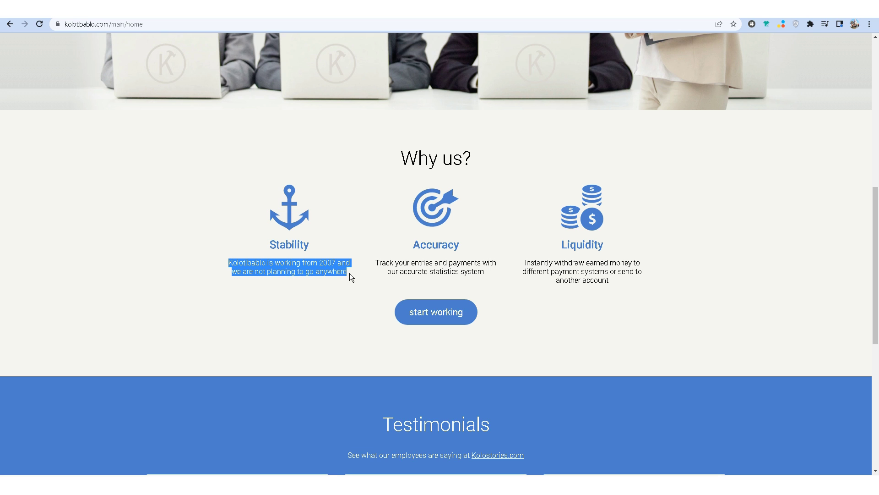
pyautogui.click(308, 277)
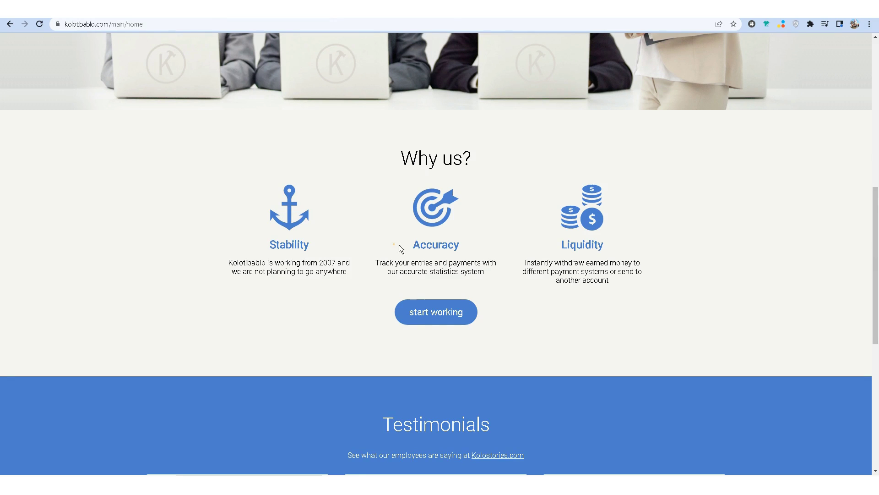
pyautogui.moveTo(394, 244); pyautogui.dragTo(481, 242)
pyautogui.moveTo(376, 262); pyautogui.dragTo(449, 263)
pyautogui.click(523, 263)
pyautogui.moveTo(524, 262)
pyautogui.mouseDown()
pyautogui.moveTo(631, 263)
pyautogui.moveTo(631, 290)
pyautogui.mouseUp()
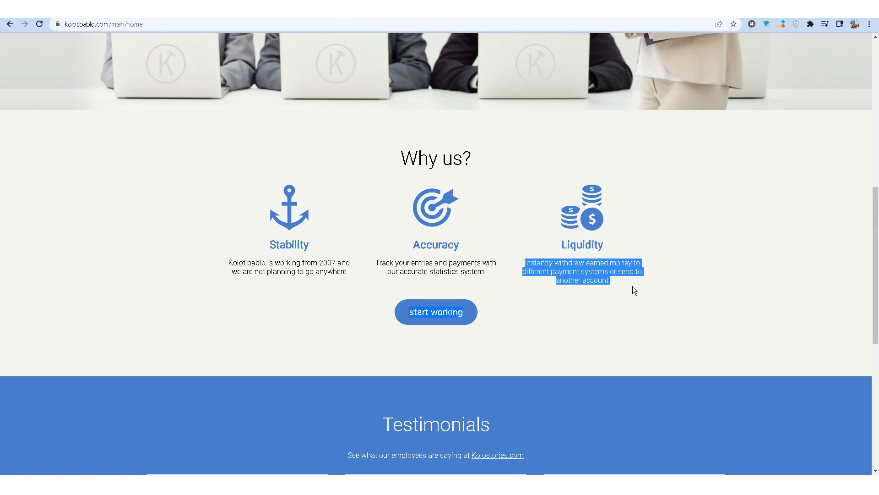
pyautogui.click(610, 283)
pyautogui.scroll(-5, 611, 283)
pyautogui.scroll(-3, 611, 283)
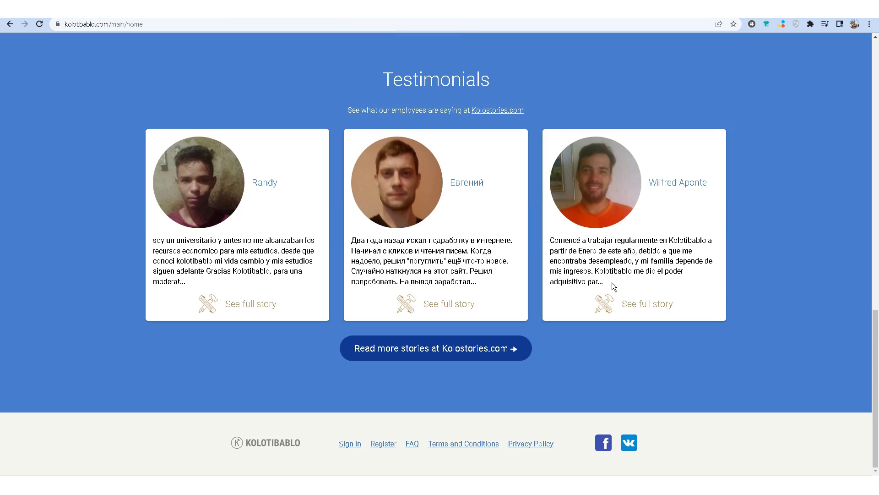
pyautogui.scroll(4, 612, 282)
pyautogui.scroll(4, 613, 282)
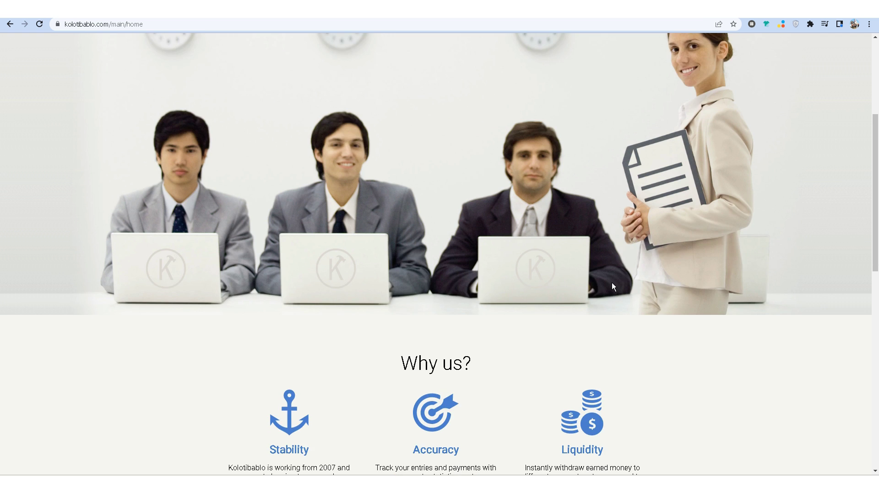
pyautogui.scroll(4, 611, 282)
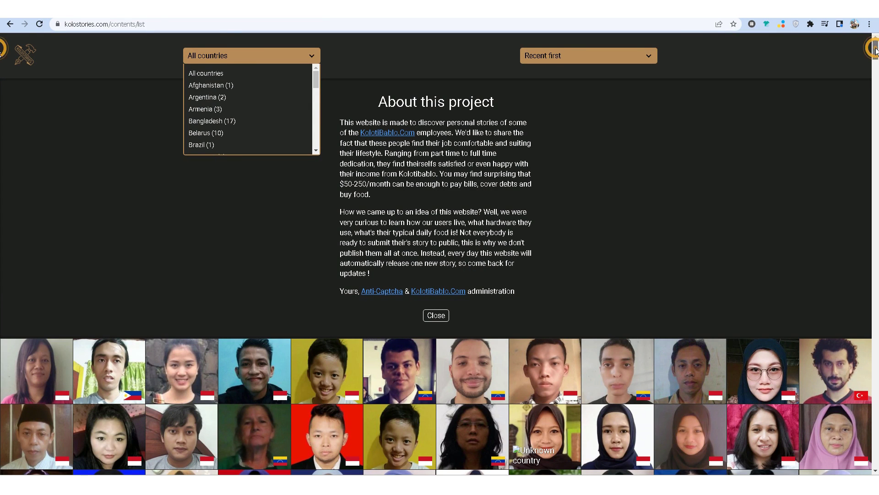
pyautogui.moveTo(876, 49); pyautogui.dragTo(876, 122)
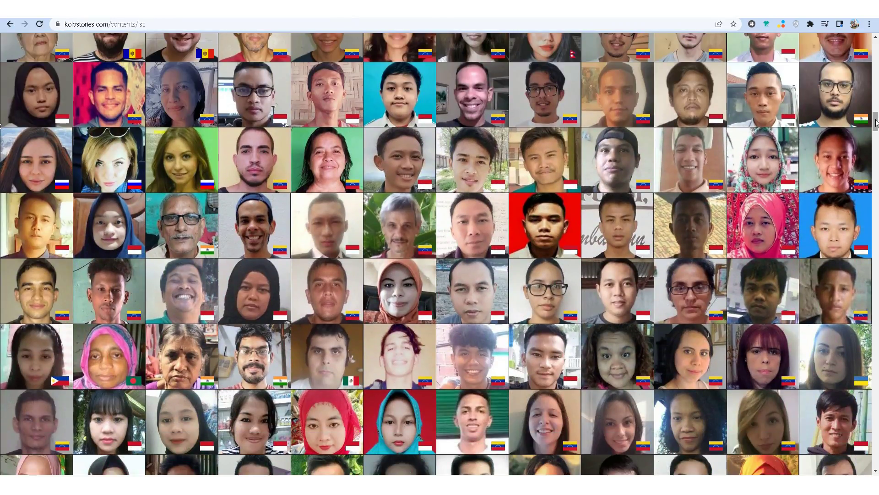